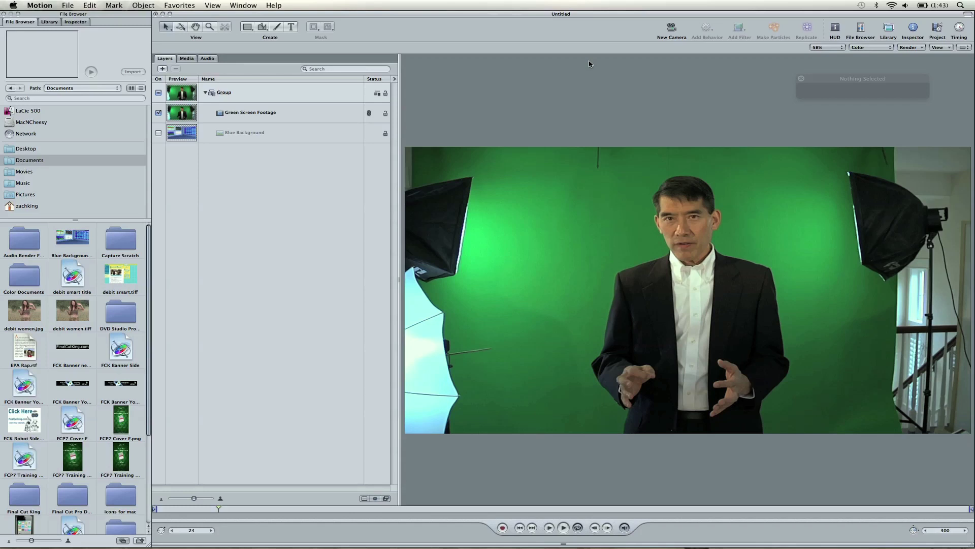
Step: Select the Green Screen Footage layer in the Layers list to show its HUD
left_click(349, 119)
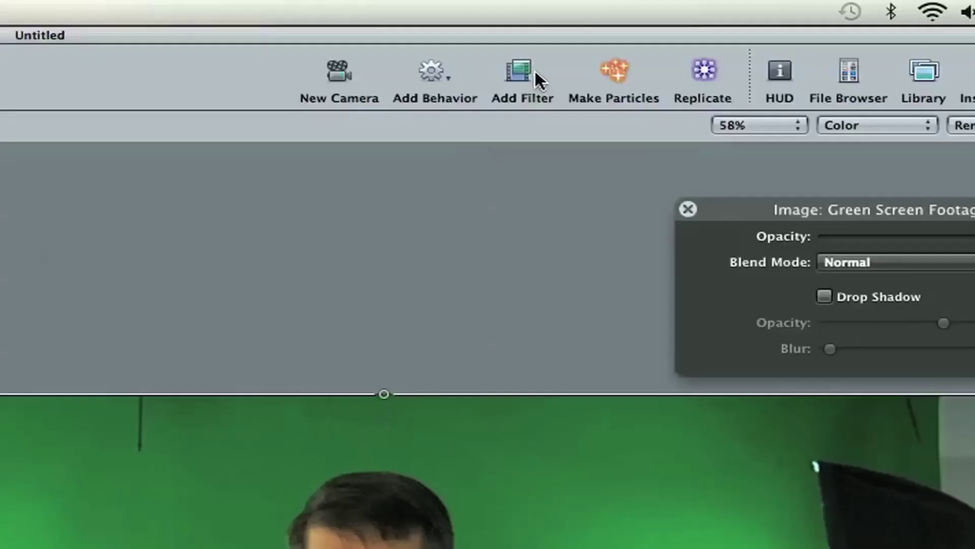
Step: Apply the Keying > Primatte RT filter to the Green Screen Footage and move its HUD to the centre
left_click(742, 28)
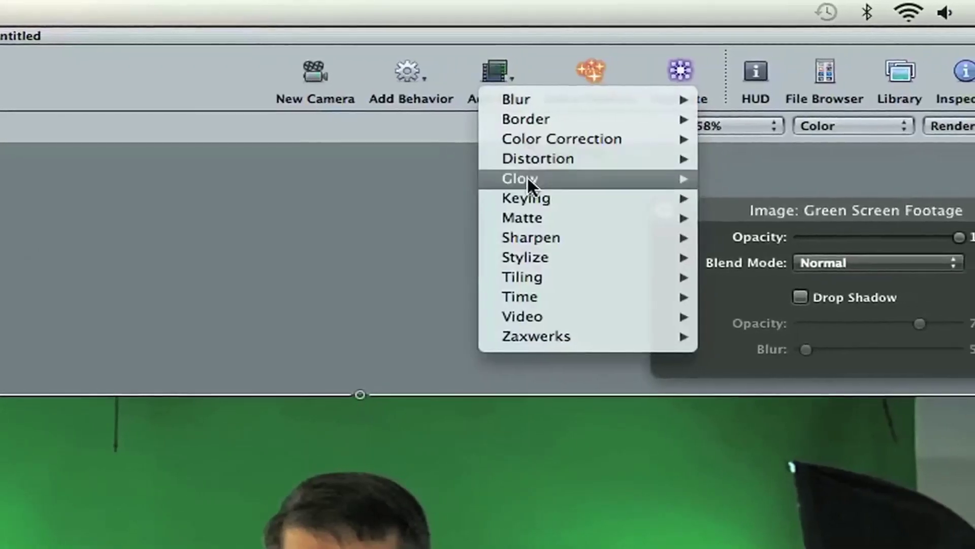
mouse_move(530, 197)
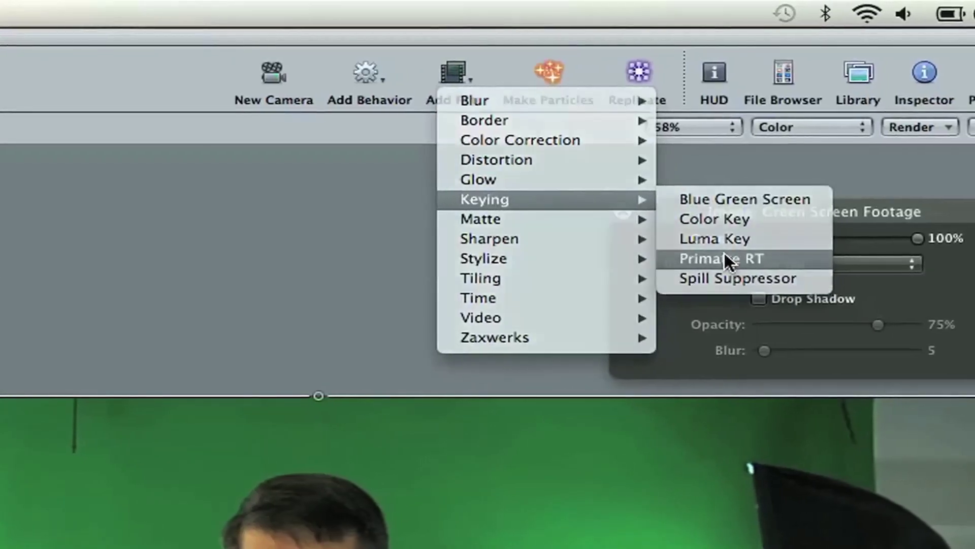
left_click(726, 257)
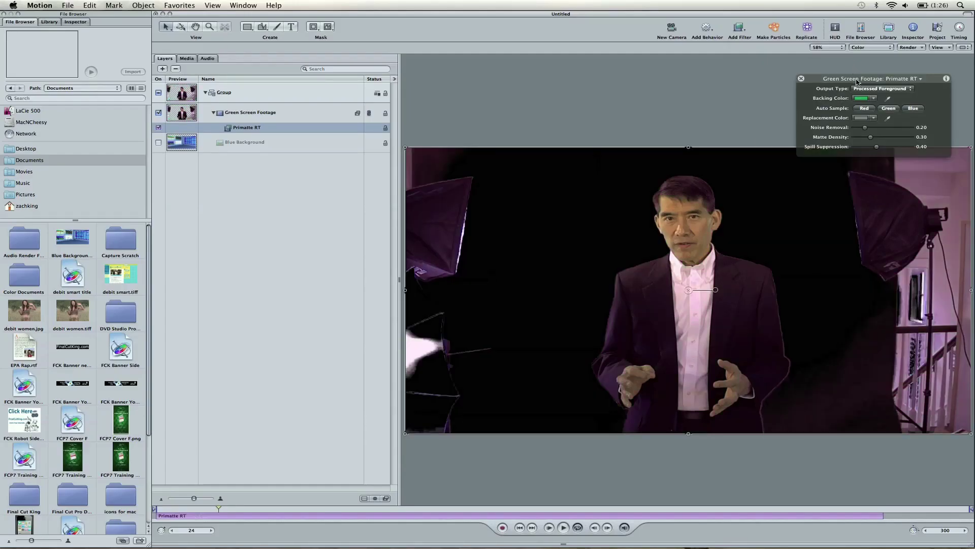
left_click_drag(857, 80, 663, 67)
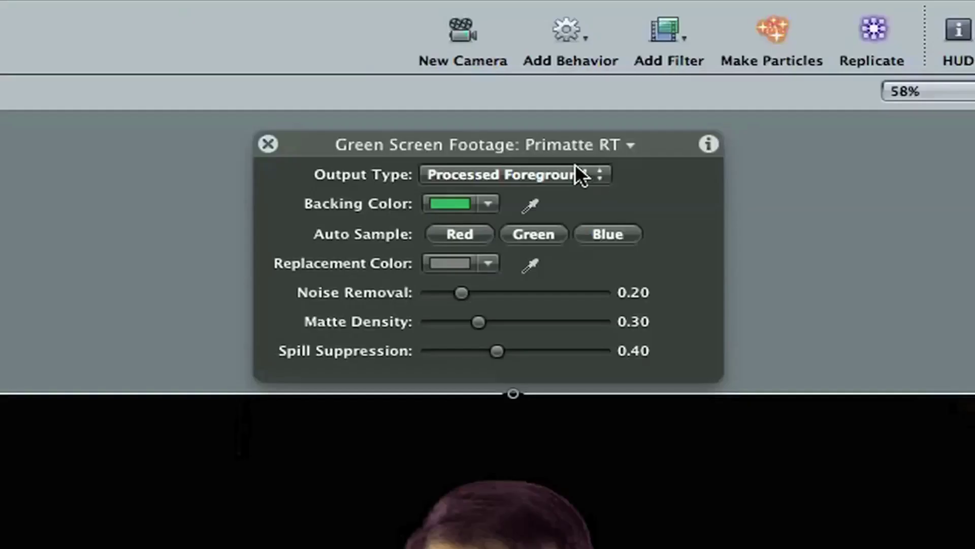
Step: Set Primatte RT Output Type to Matte and adjust Matte Density and Noise Removal to 0.24
left_click(579, 174)
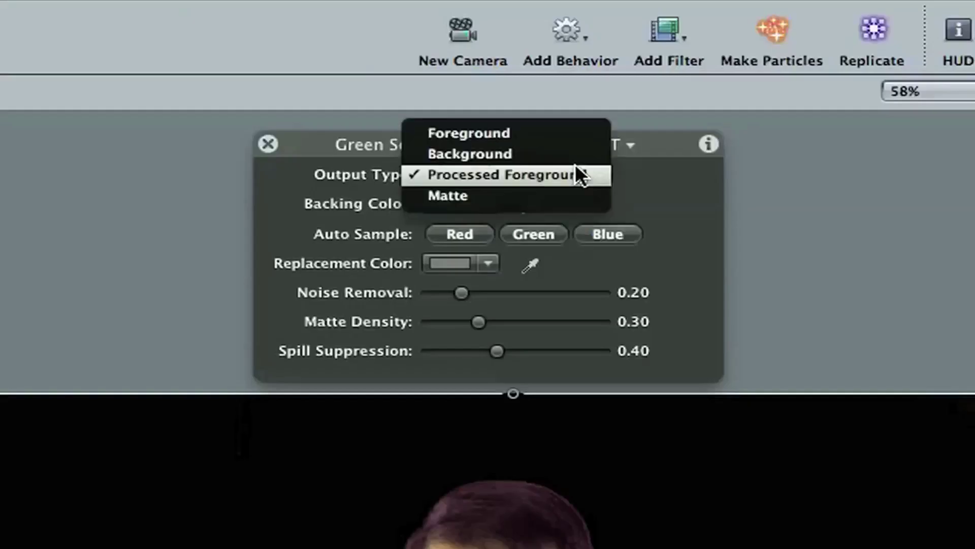
left_click(557, 194)
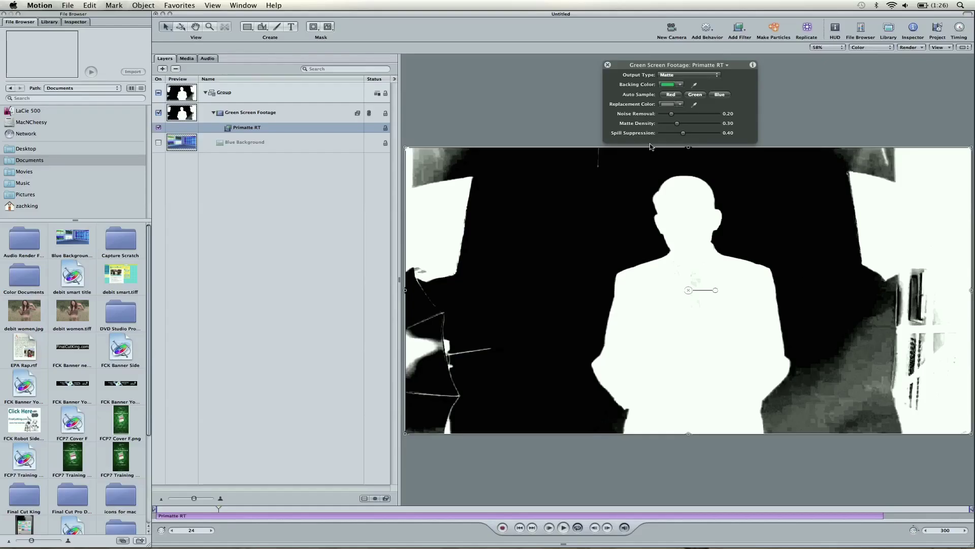
mouse_move(674, 114)
left_mouse_down()
mouse_move(657, 116)
mouse_move(678, 125)
left_mouse_up()
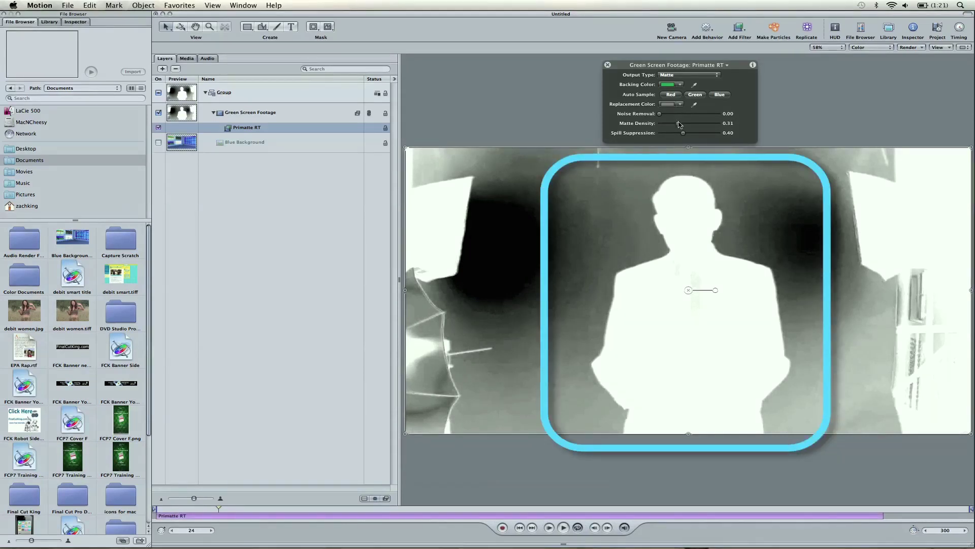
left_click_drag(679, 124, 678, 124)
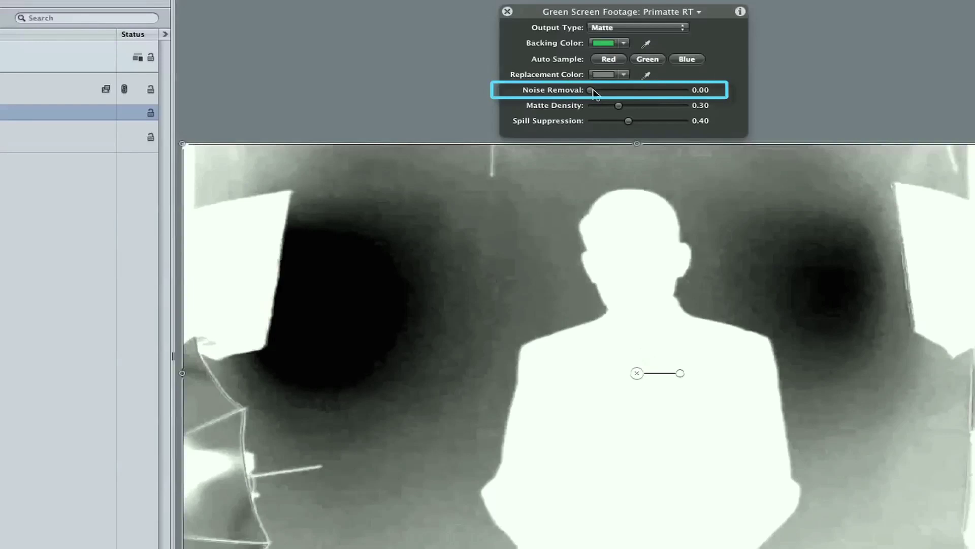
left_click_drag(592, 91, 617, 91)
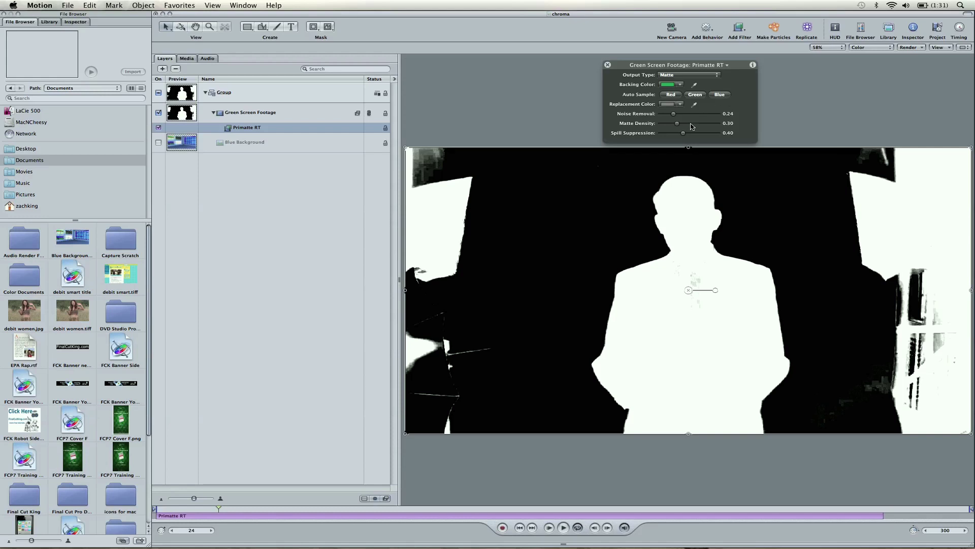
Step: Return Primatte RT output to Processed Foreground and set Spill Suppression to 0.30
left_click(694, 75)
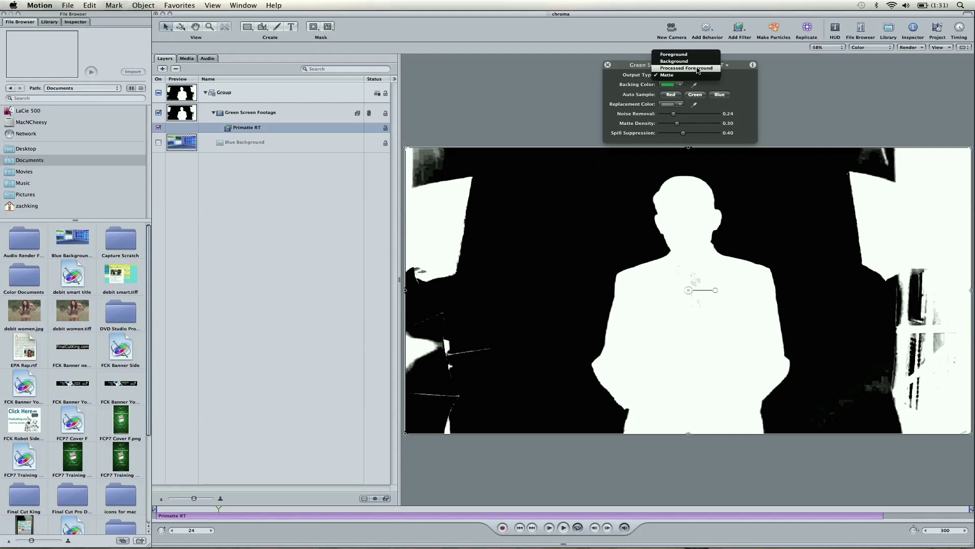
left_click(698, 69)
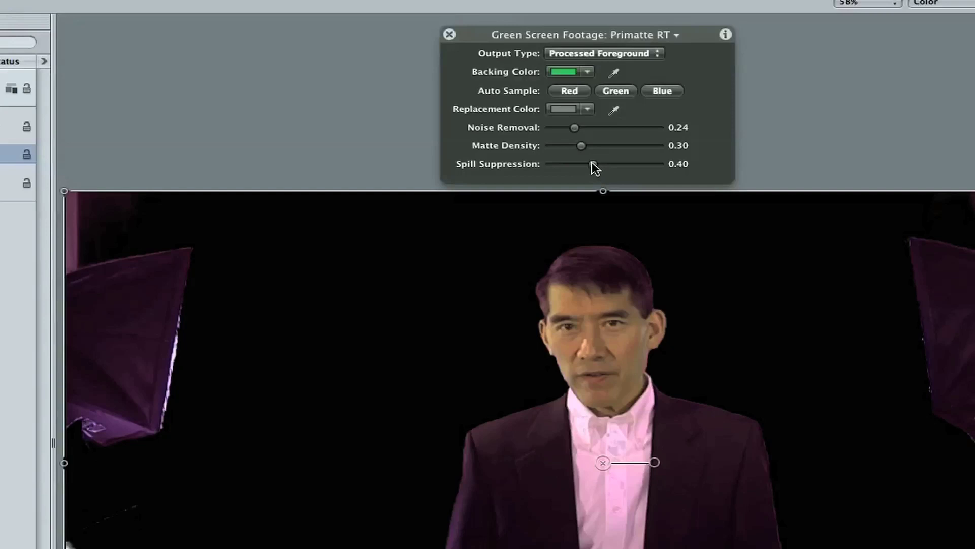
left_click_drag(592, 163, 580, 163)
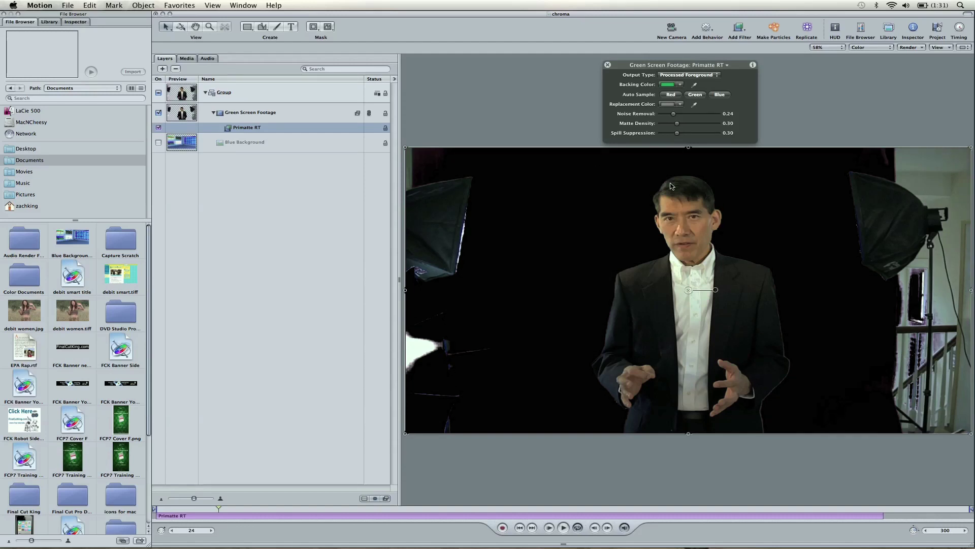
Step: Enable Crop on the Green Screen Footage with Left at 464 and Right at 420
left_click(271, 113)
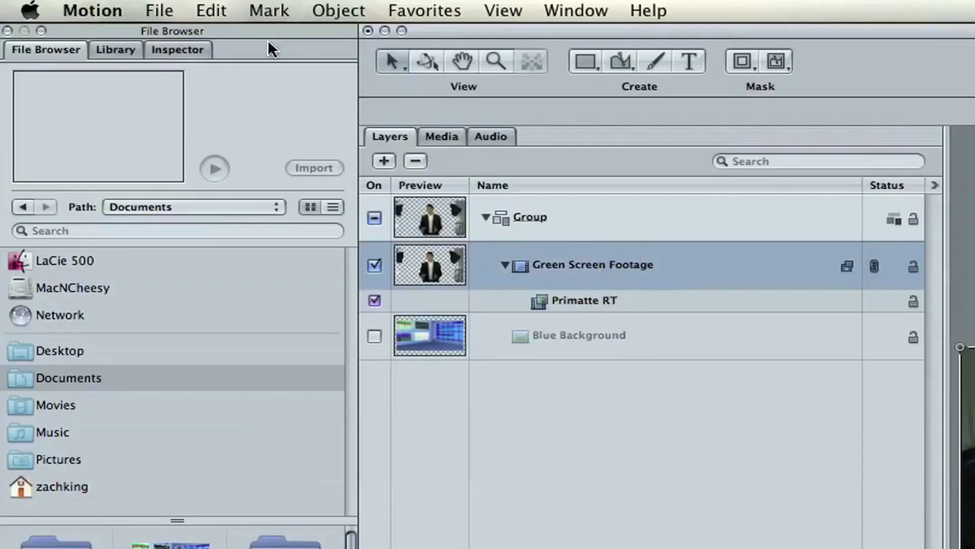
left_click(183, 50)
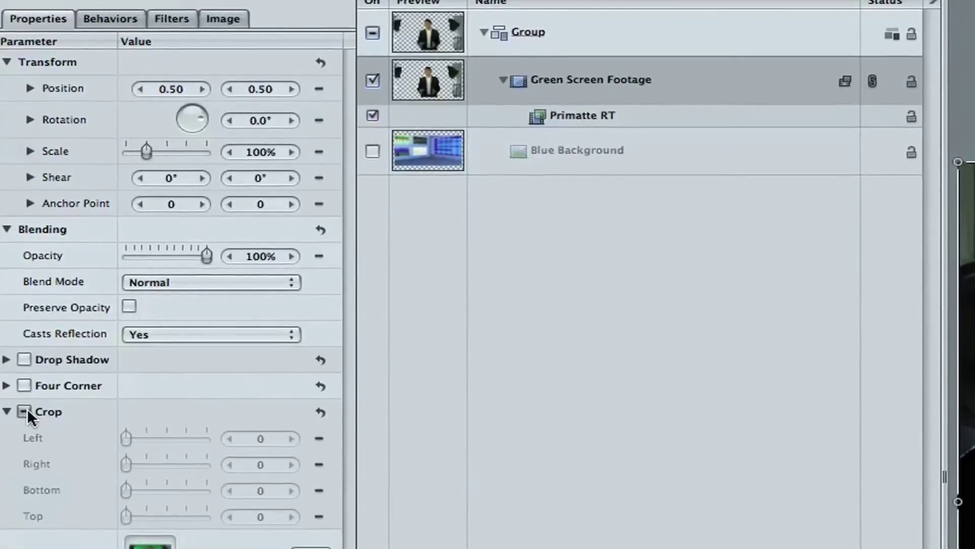
left_click(24, 412)
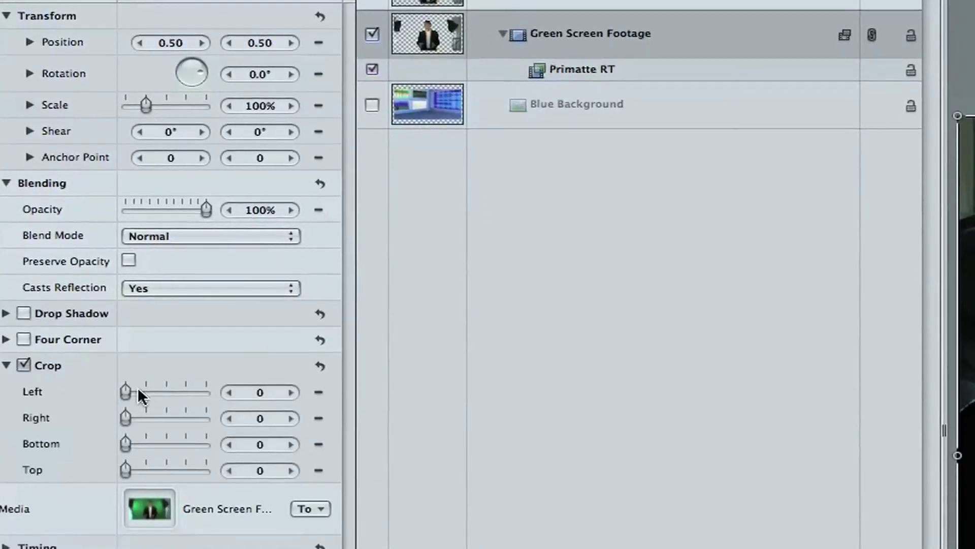
left_click_drag(139, 390, 215, 390)
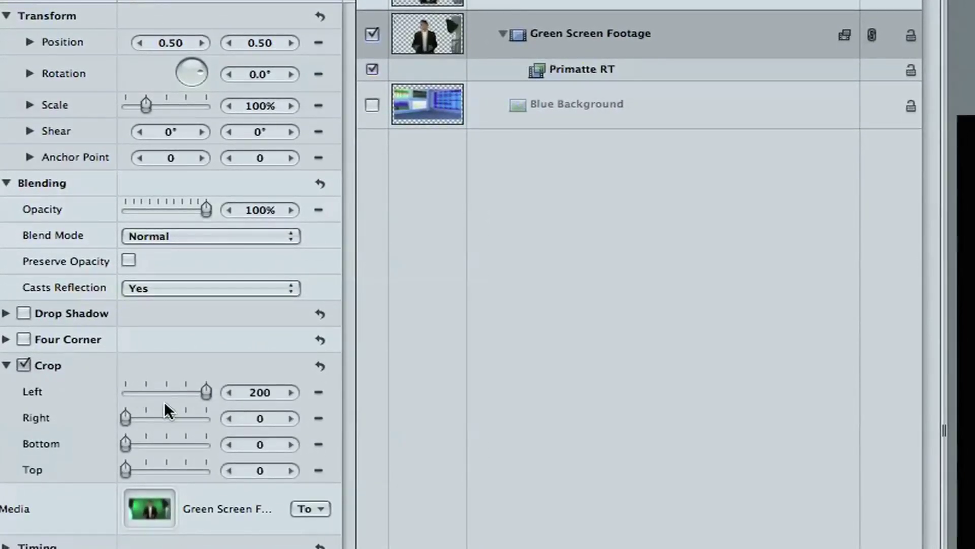
left_click(154, 418)
left_click_drag(154, 418, 206, 417)
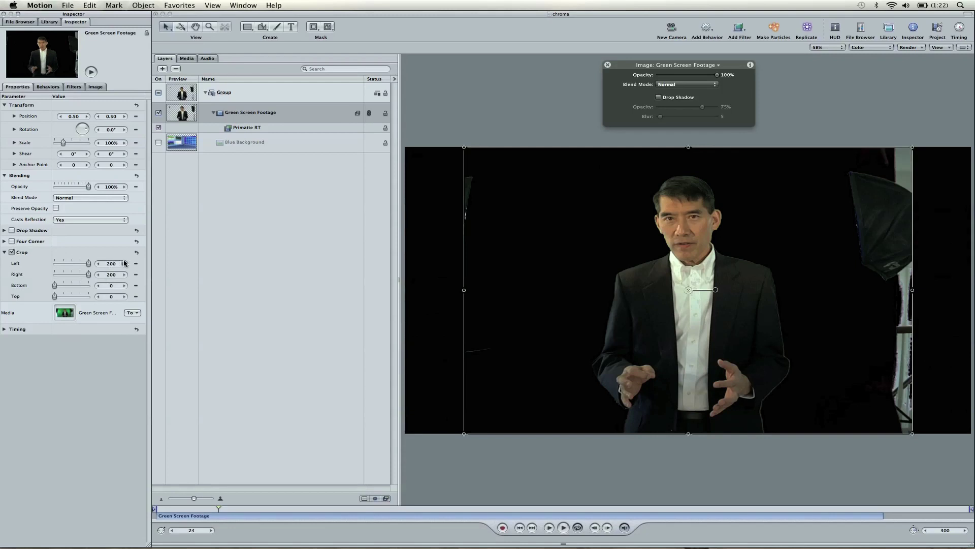
left_click_drag(124, 263, 125, 274)
Step: Switch on Blue Background, keep Green Screen Footage and Primatte RT enabled, then deselect everything
left_click(157, 203)
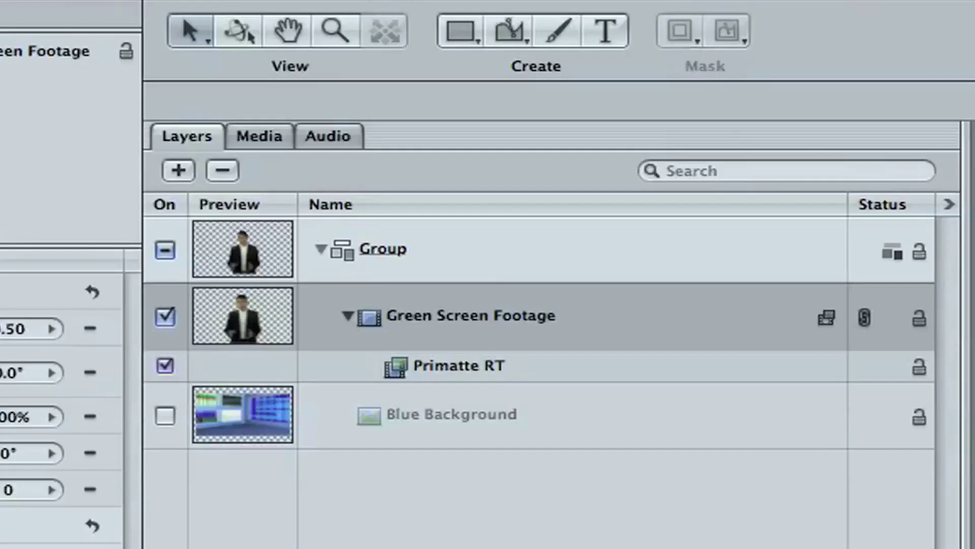
left_click(513, 434)
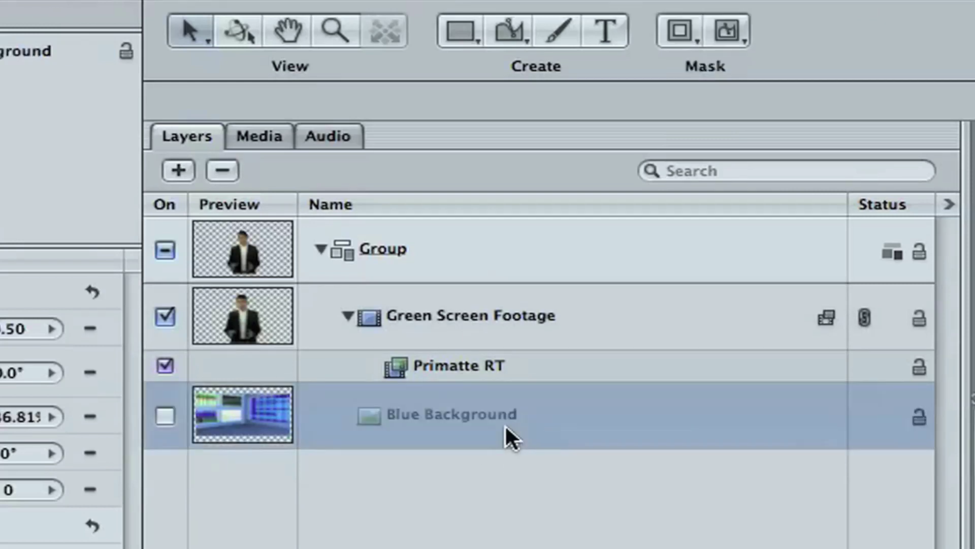
left_click(165, 316)
left_click(165, 363)
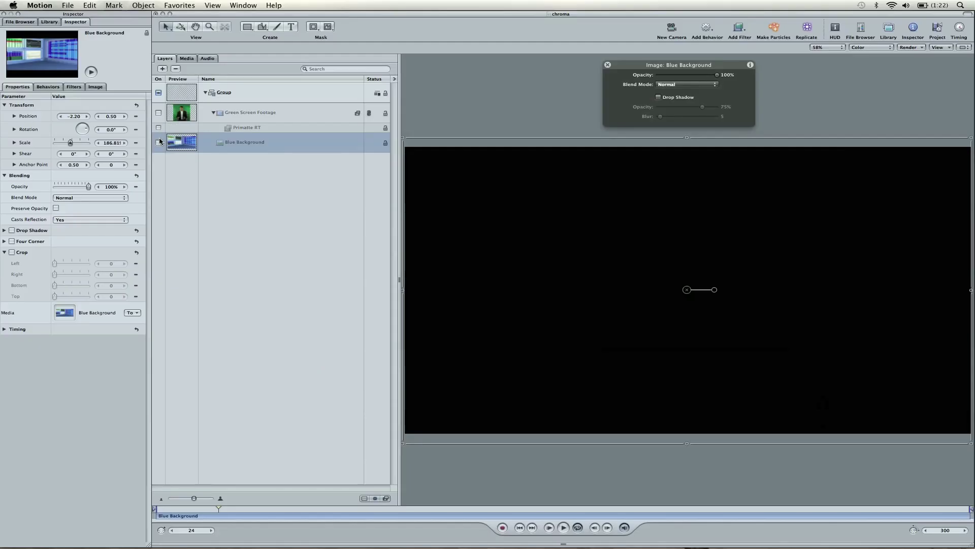
left_click(165, 416)
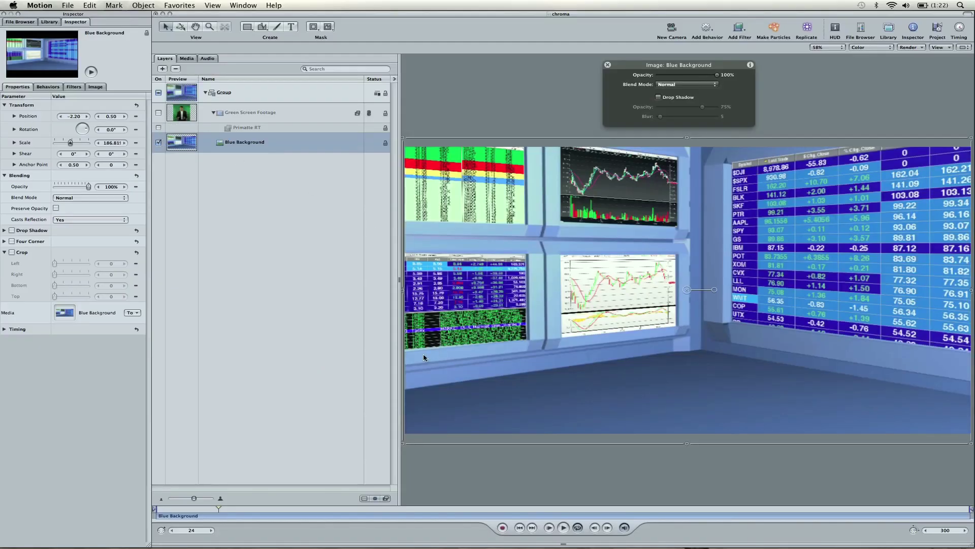
left_click(158, 113)
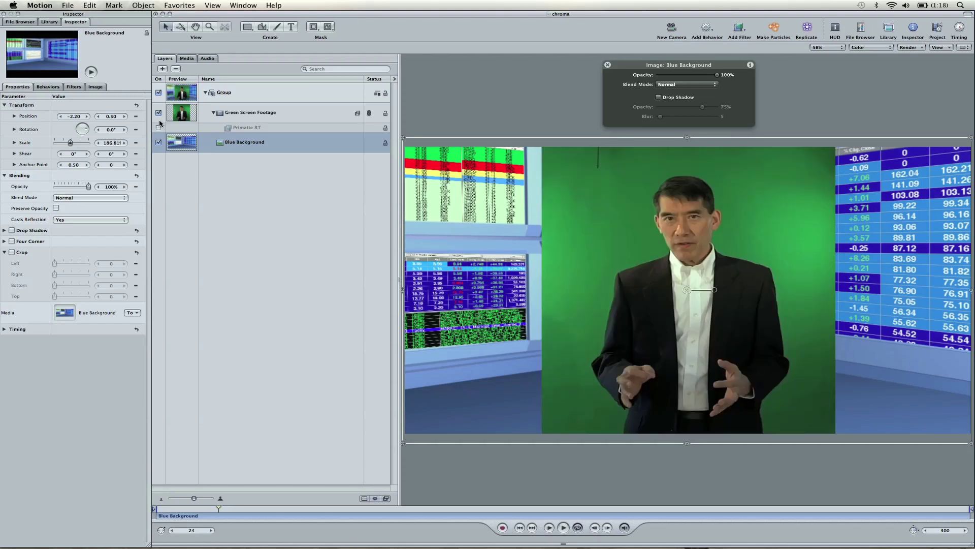
left_click(159, 128)
key("super+shift+a")
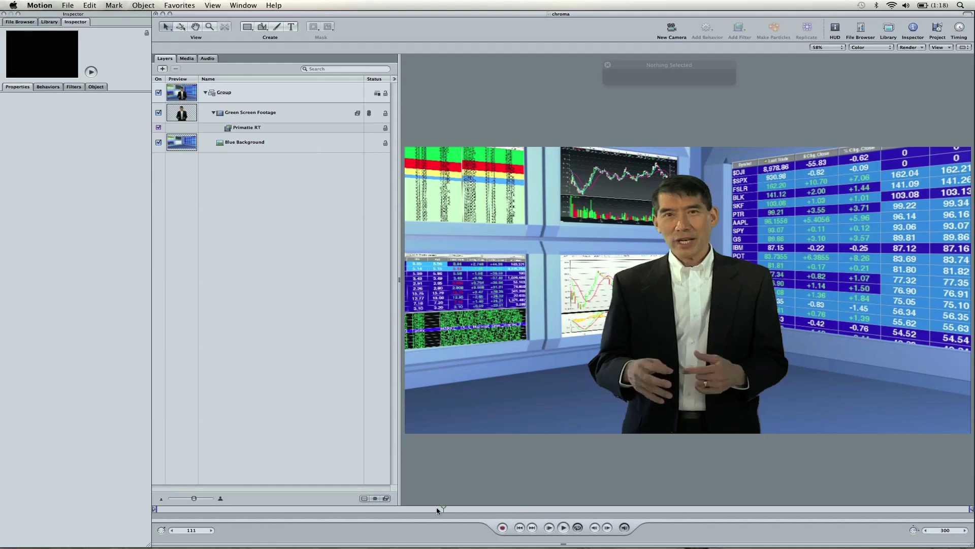
left_click_drag(339, 511, 184, 509)
scroll(677, 83, "down", 1)
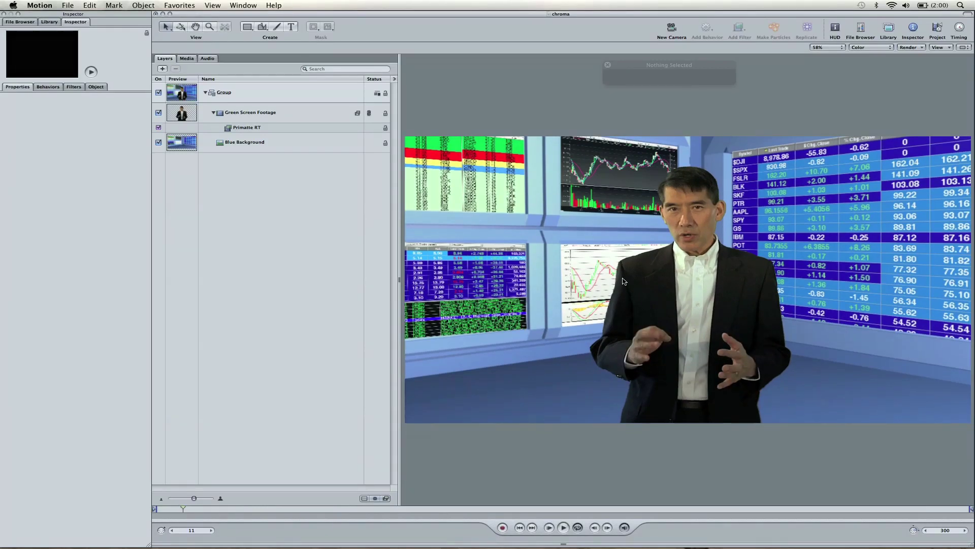
key("z")
scroll(622, 278, "up", 5)
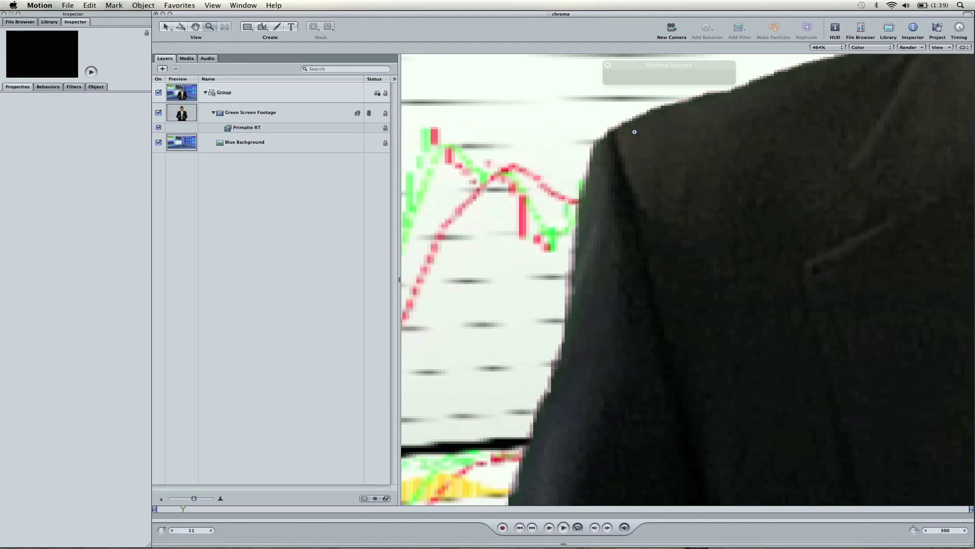
key("shift+z")
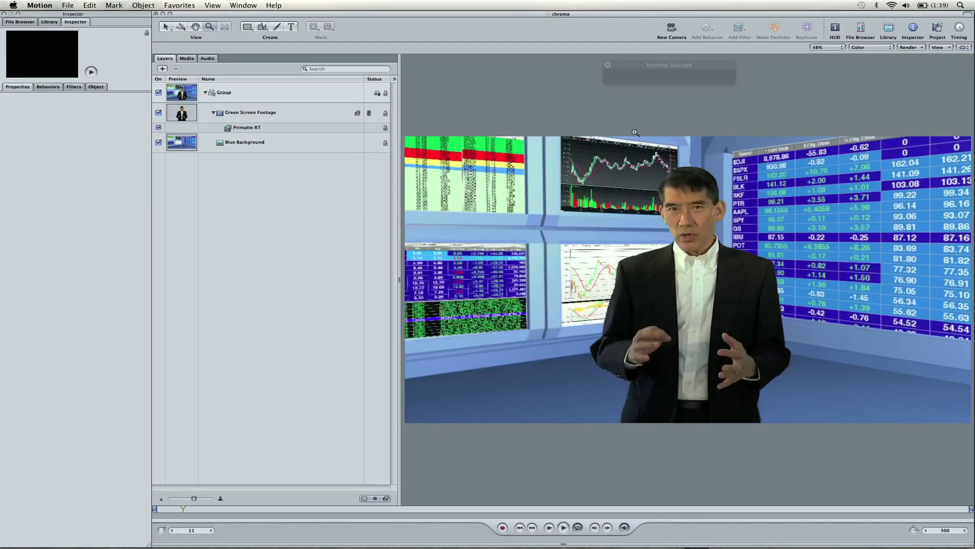
left_click(168, 29)
Step: Add Matte > Matte Magic to the Green Screen Footage with Shrink 0.13 and Feather 0.64
left_click(319, 114)
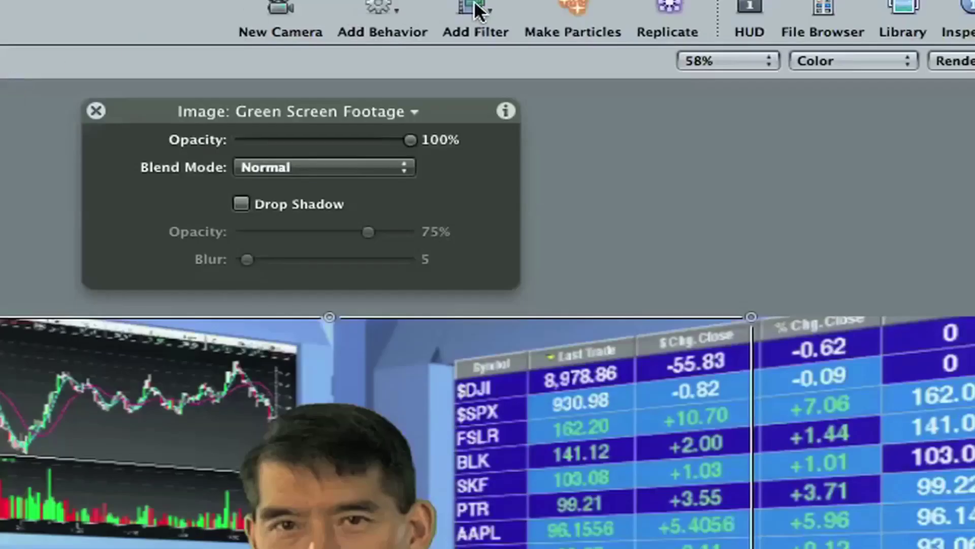
left_click(740, 27)
mouse_move(629, 162)
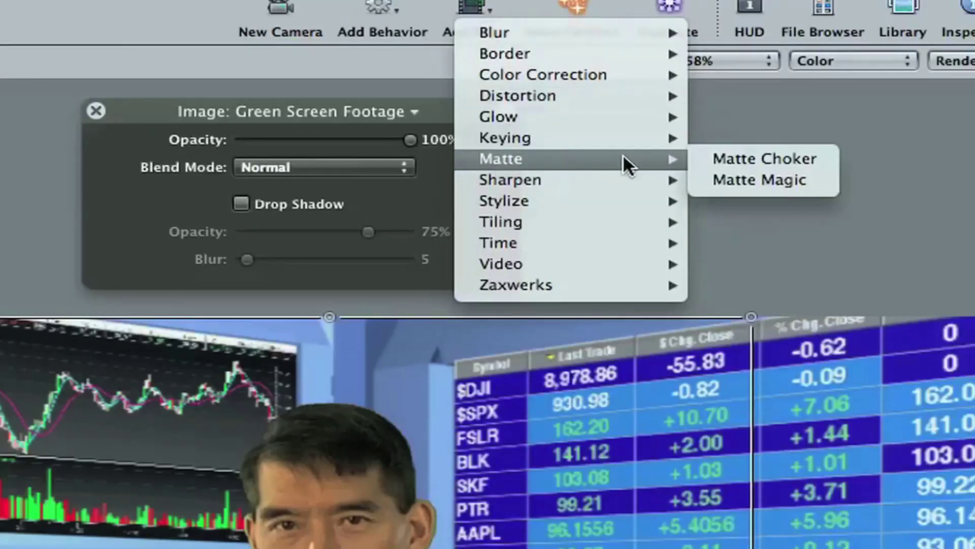
left_click(737, 175)
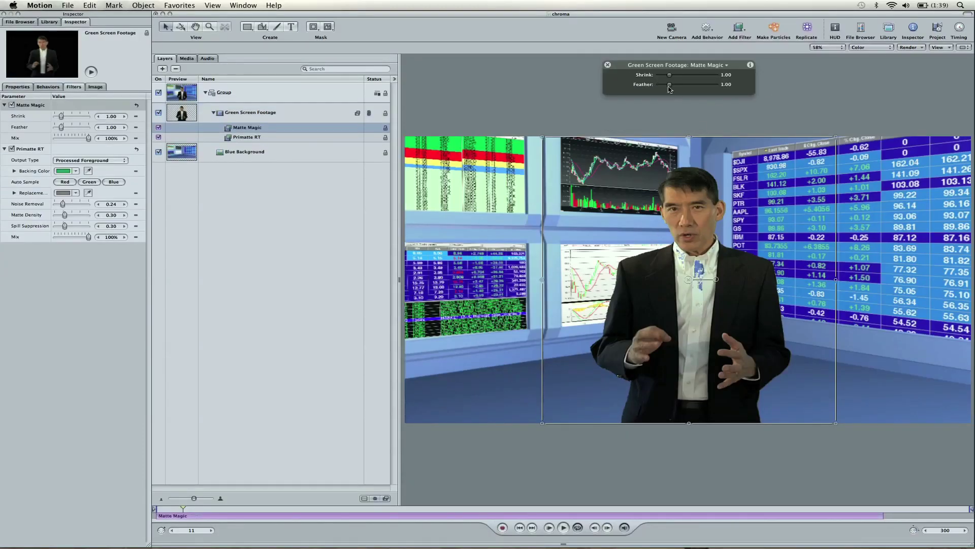
left_click_drag(667, 86, 664, 85)
mouse_move(662, 75)
left_mouse_down()
mouse_move(693, 90)
mouse_move(657, 87)
mouse_move(669, 87)
left_mouse_up()
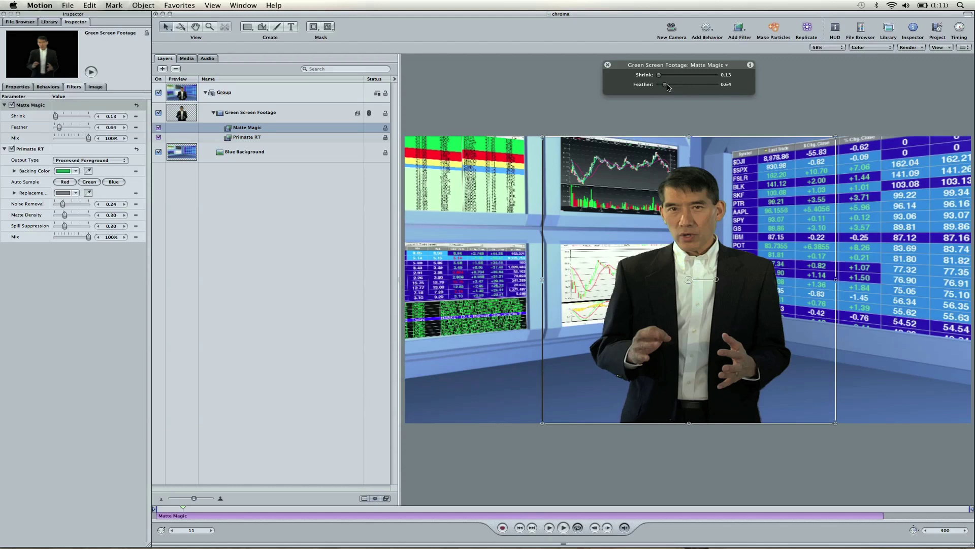
left_click(624, 270)
key("super+minus")
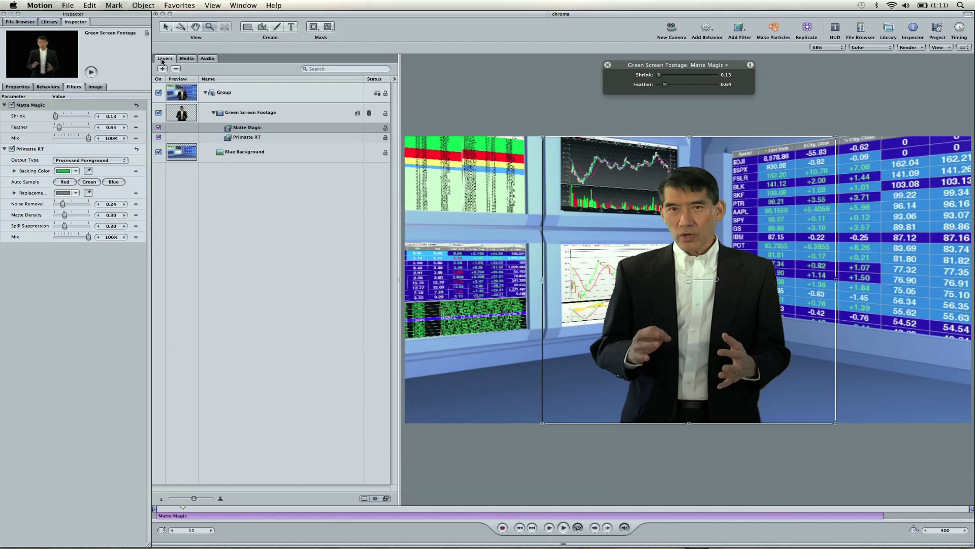
left_click(165, 27)
Step: Deselect all, return the playhead to the start, and switch to Safari showing tubetape.com
left_click(469, 460)
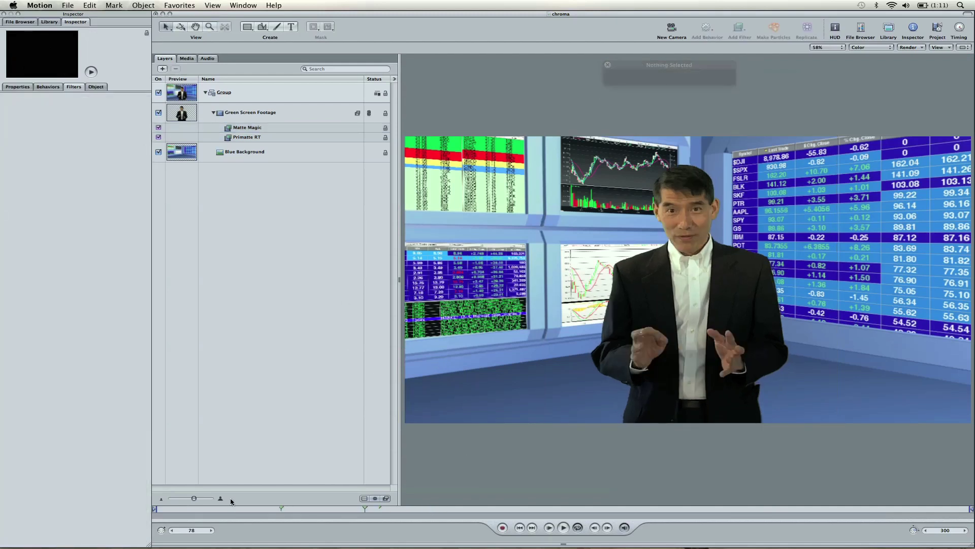
left_click(163, 505)
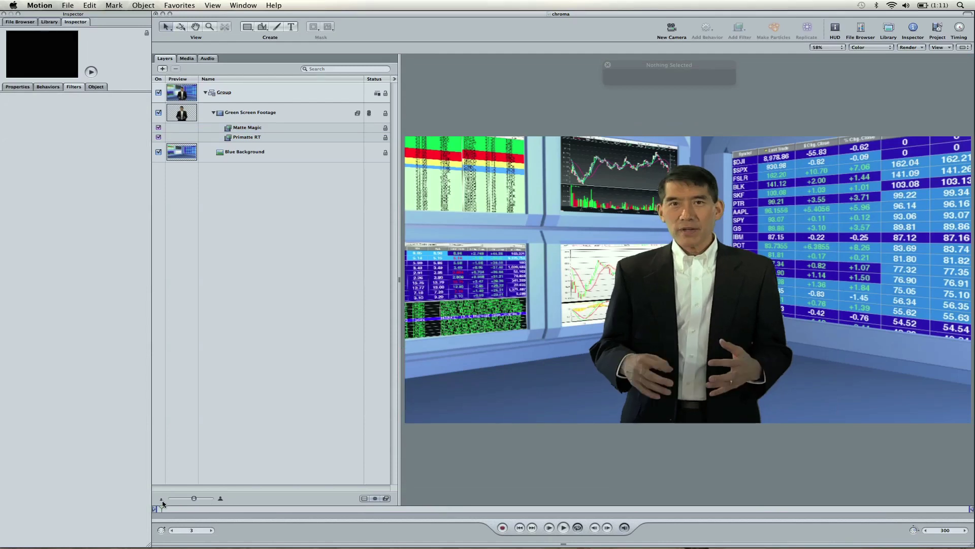
key("super+Tab")
key("super+Tab")
key("super+Tab")
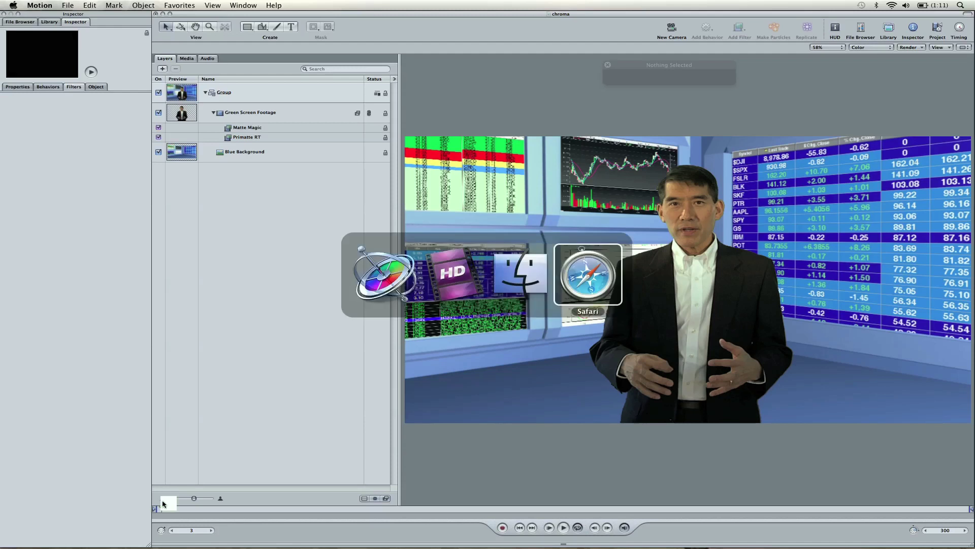